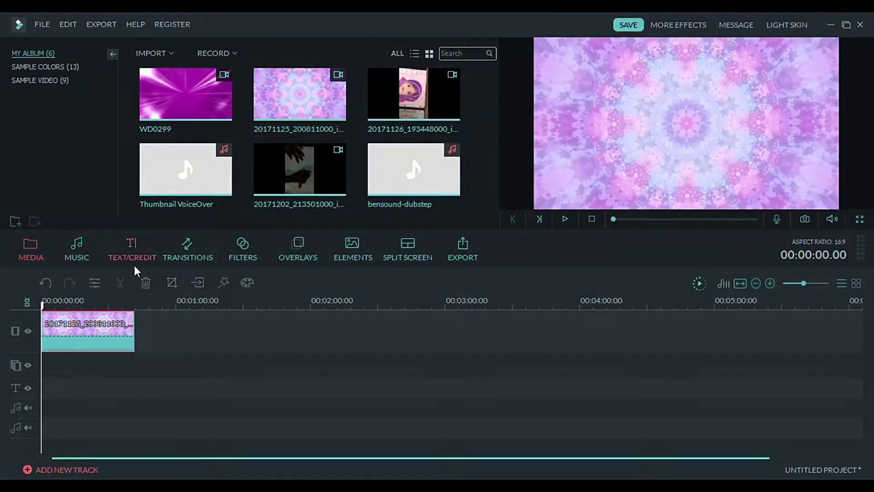
Step: Give the kaleidoscope clip contrast and saturation 100, brightness 1, auto enhance and 2.00X speed
left_click(565, 219)
left_click(72, 317)
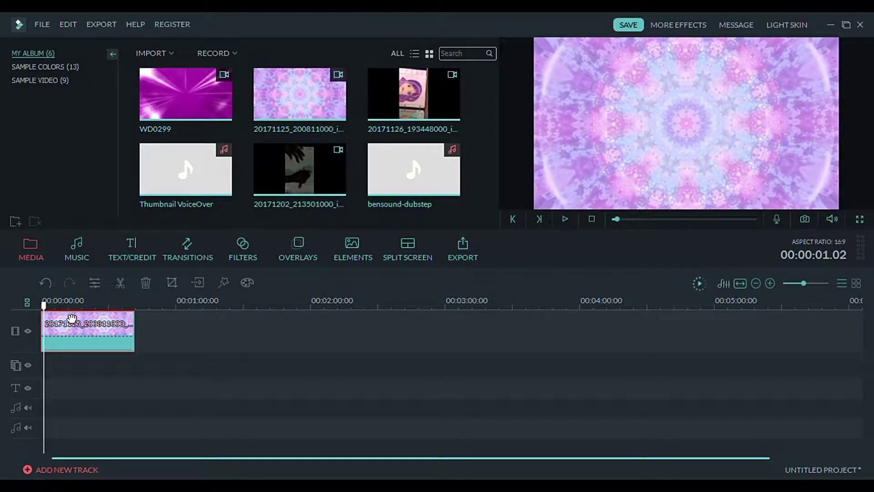
double_click(72, 318)
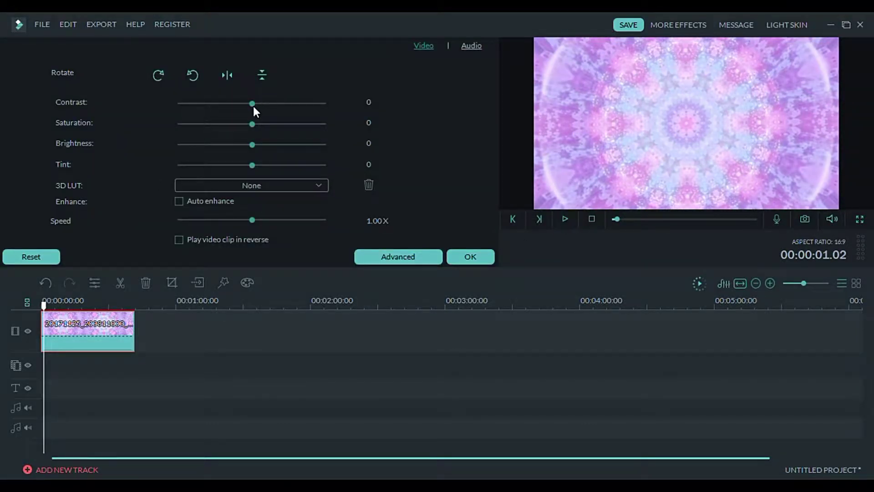
left_click_drag(252, 103, 375, 100)
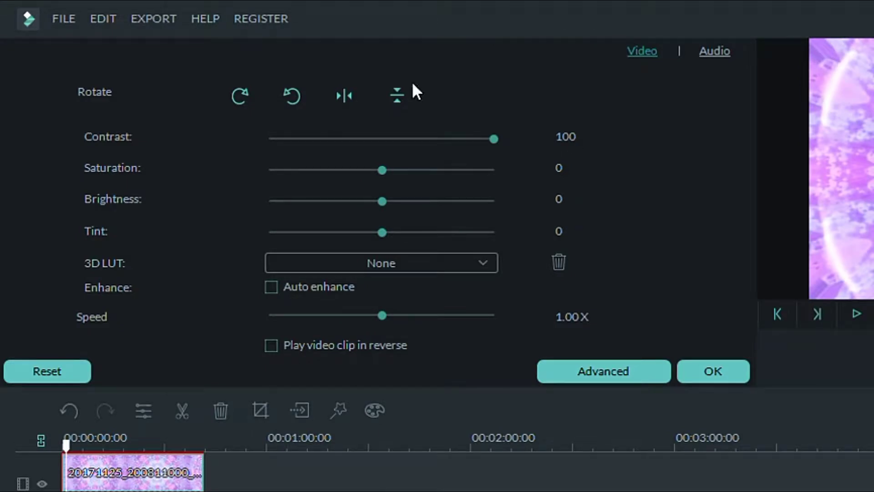
left_click_drag(367, 170, 588, 171)
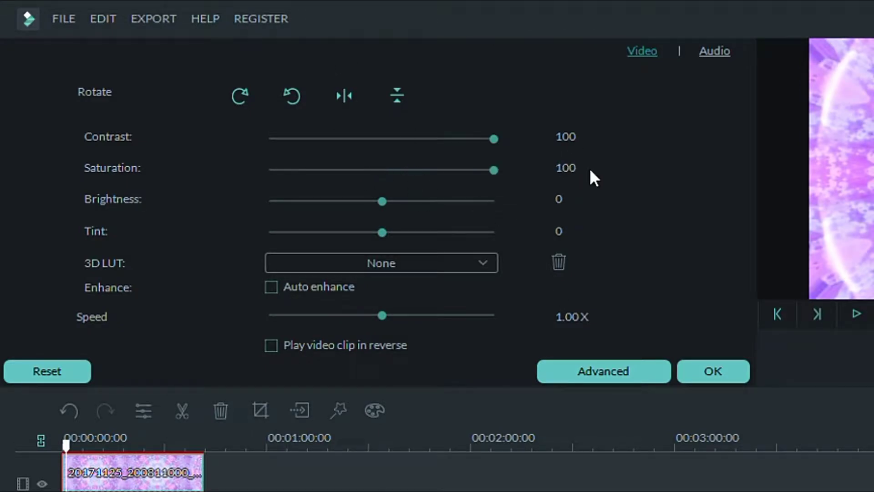
left_click_drag(494, 201, 386, 214)
left_click(273, 287)
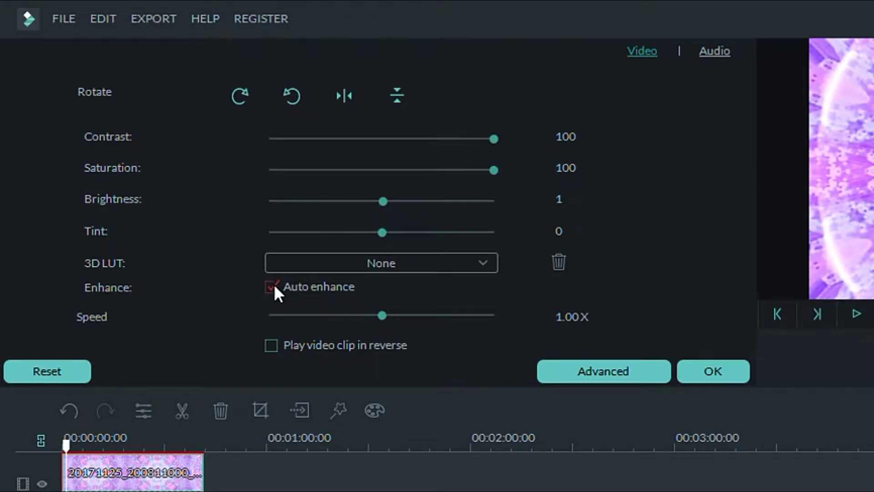
left_click(418, 314)
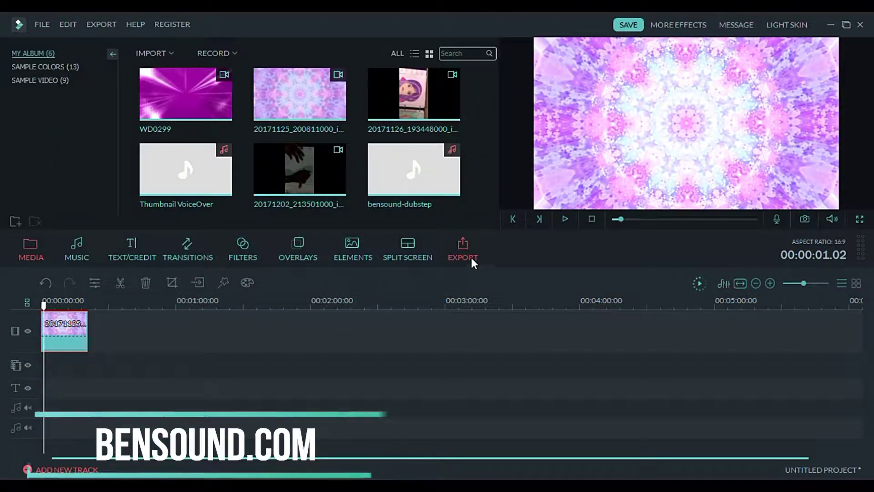
Step: Lay bensound-dubstep on the audio track under the kaleidoscope clip and play the result
left_click_drag(426, 188, 43, 389)
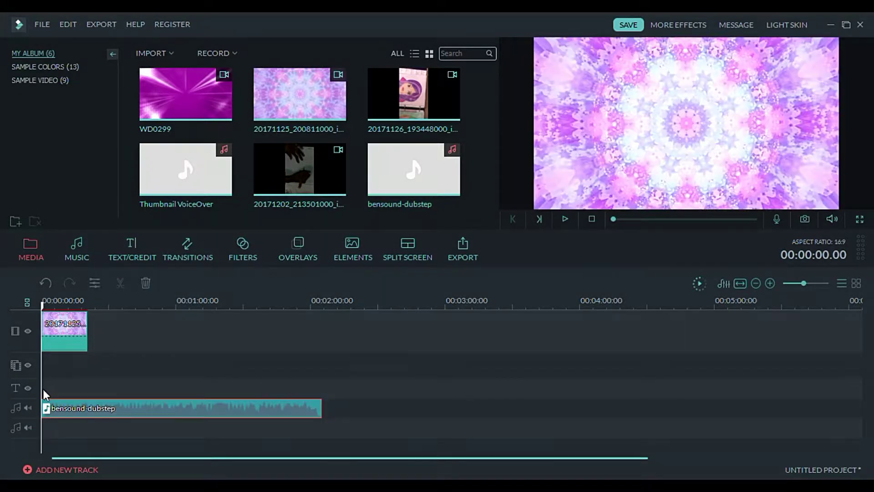
left_click(564, 216)
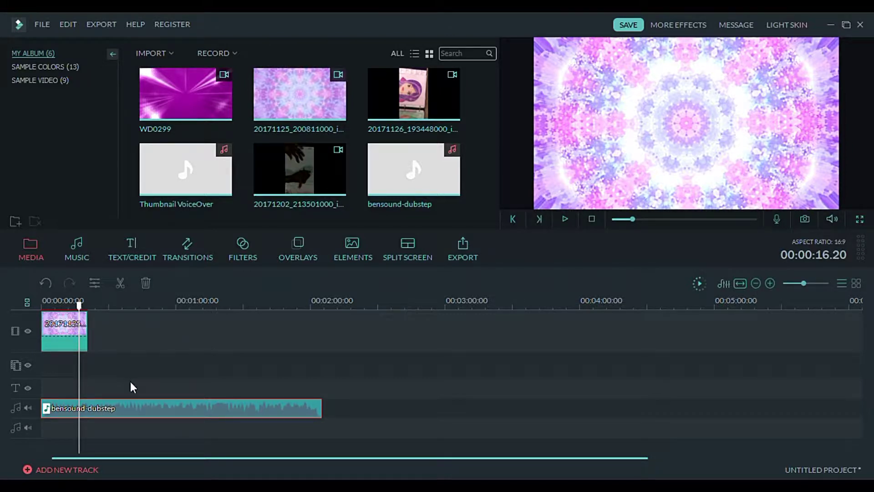
Step: Cut music and video at the playhead, delete the leftovers, and add IMG_0118 after the clip
key("ctrl+b")
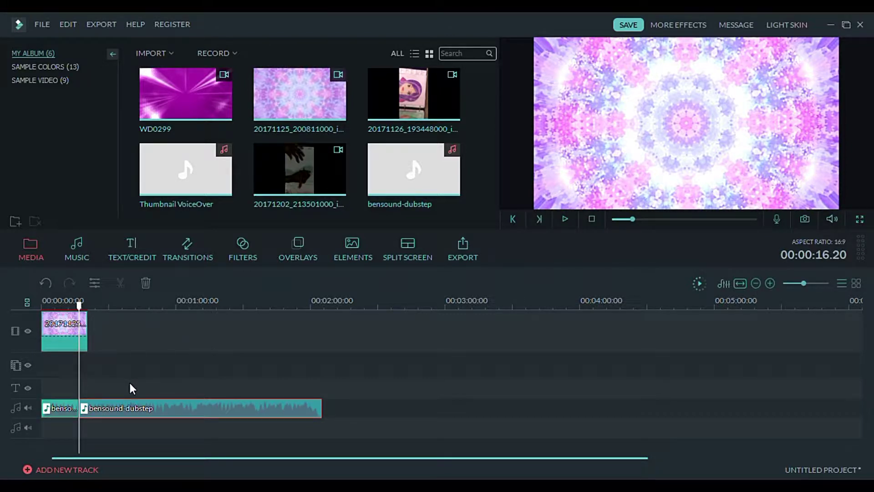
left_click(86, 342)
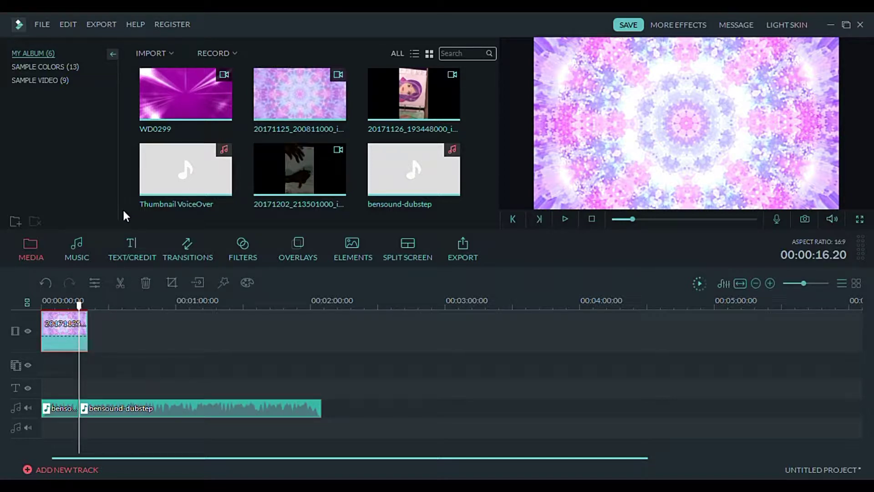
key("ctrl+b")
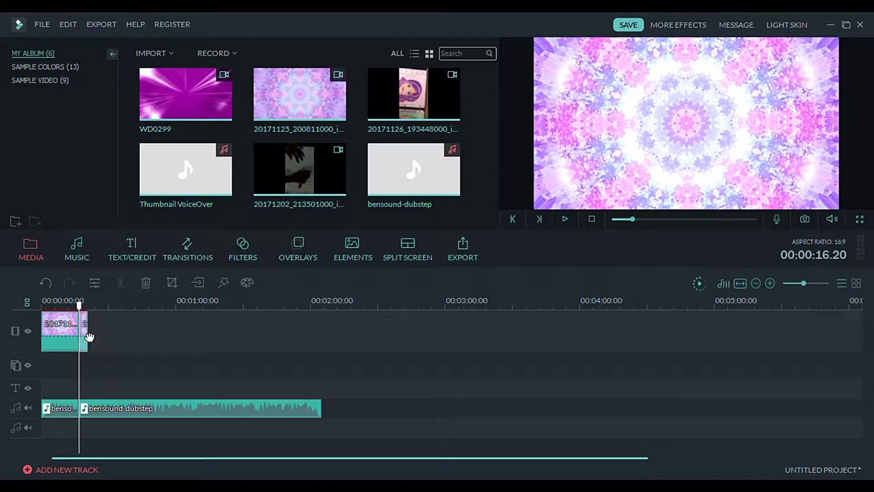
key("Delete")
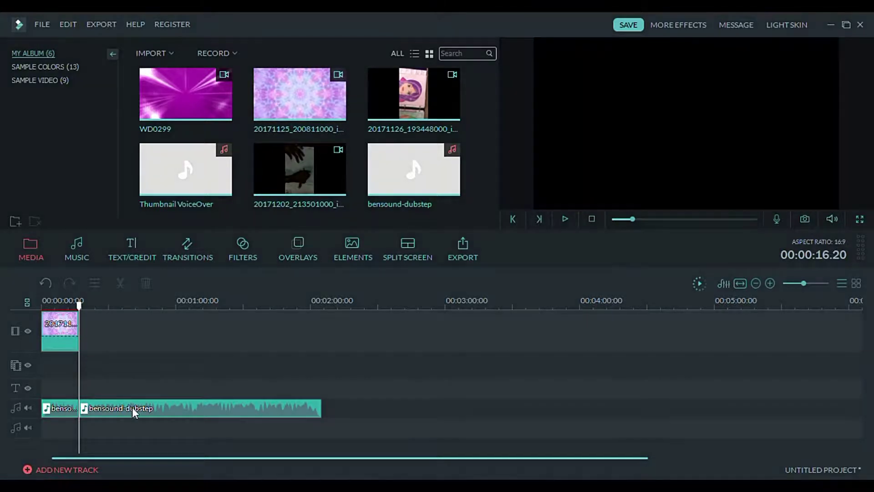
left_click(134, 408)
key("Delete")
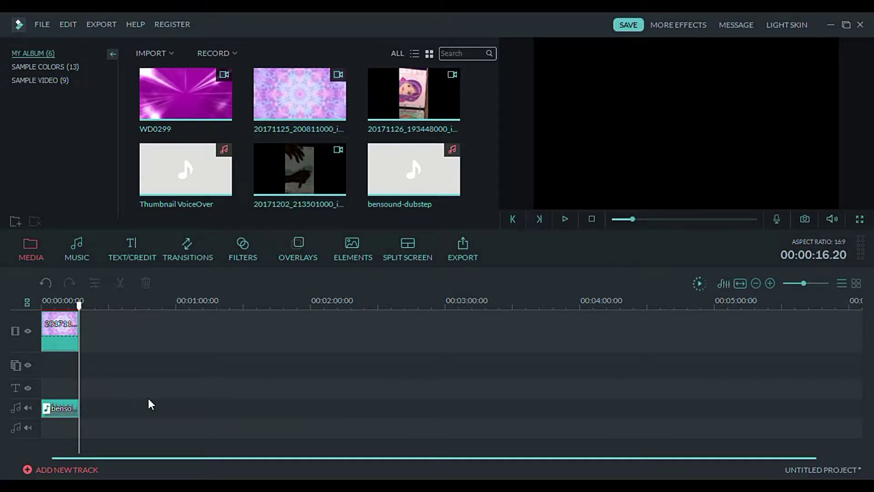
left_click_drag(187, 185, 103, 321)
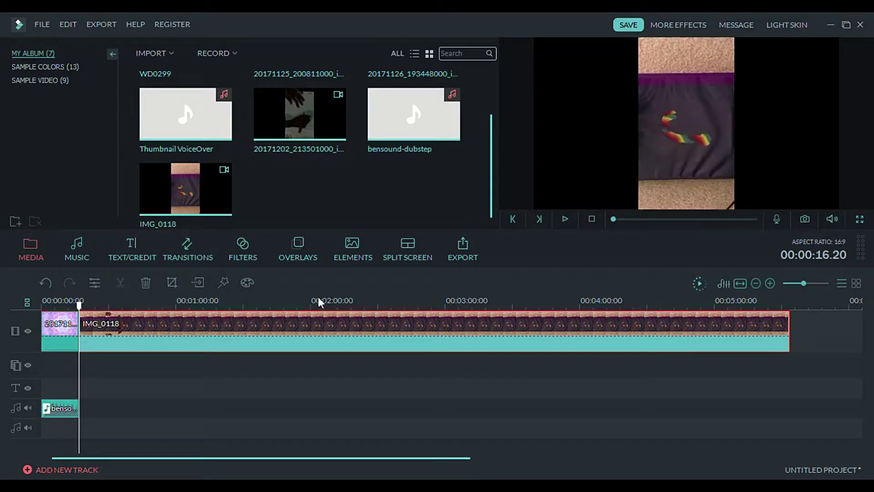
Step: Play IMG_0118, then rotate it clockwise in quarter turns until it is upright
left_click(565, 222)
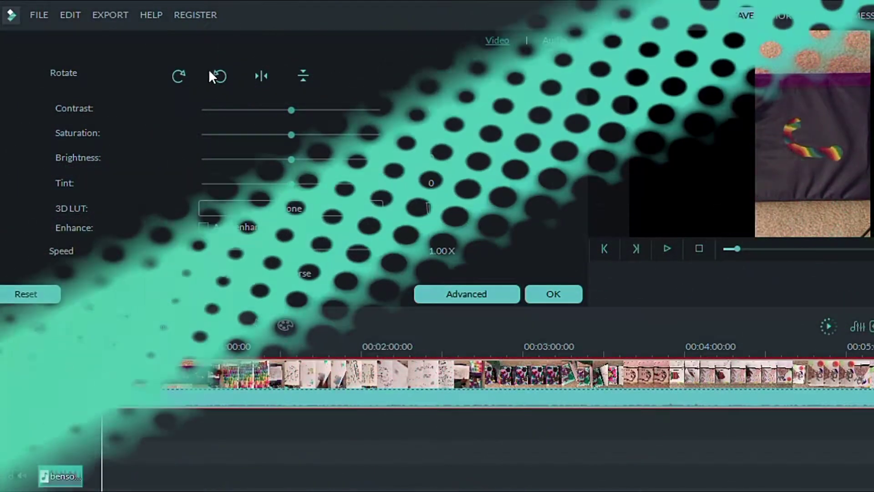
left_click(179, 76)
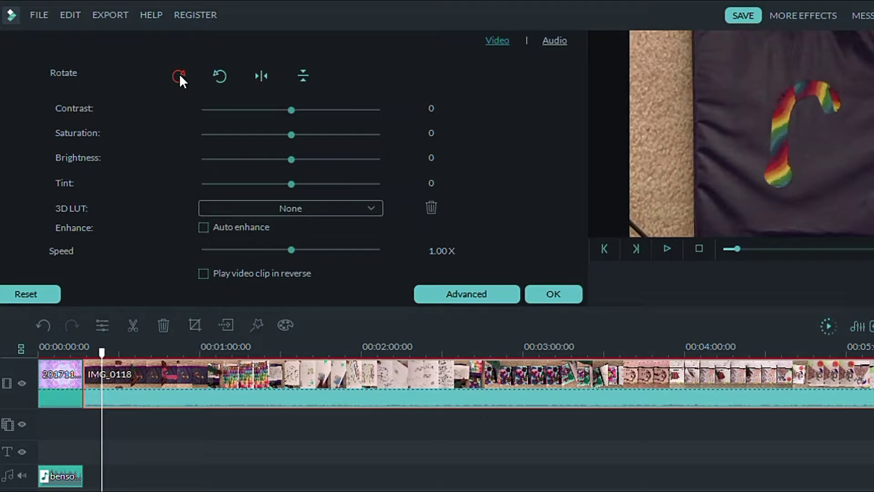
left_click(179, 76)
left_click(179, 76)
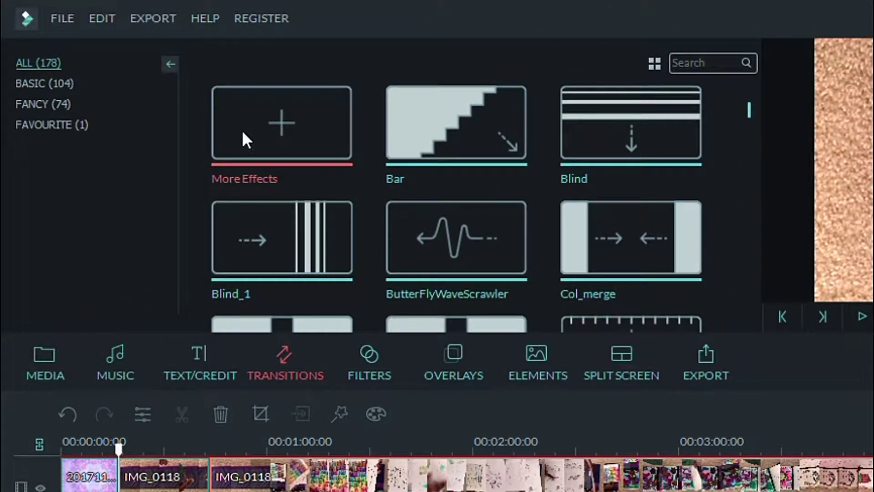
Step: Browse the Basic, Fancy and Favourite transitions, preview Dissolve, and select a timeline clip
left_click(55, 87)
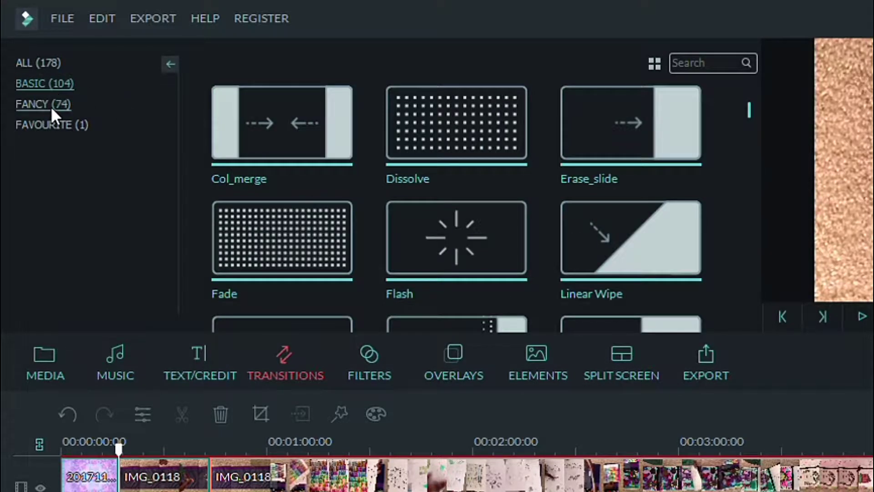
left_click(52, 106)
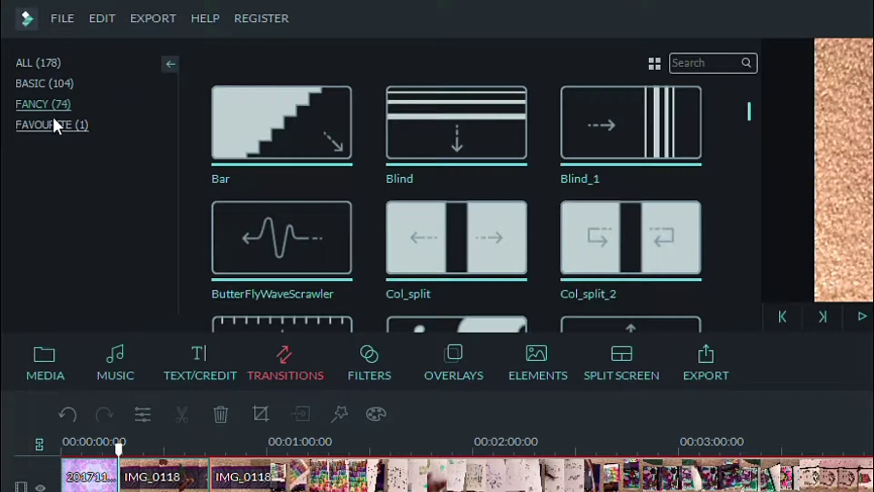
left_click(53, 123)
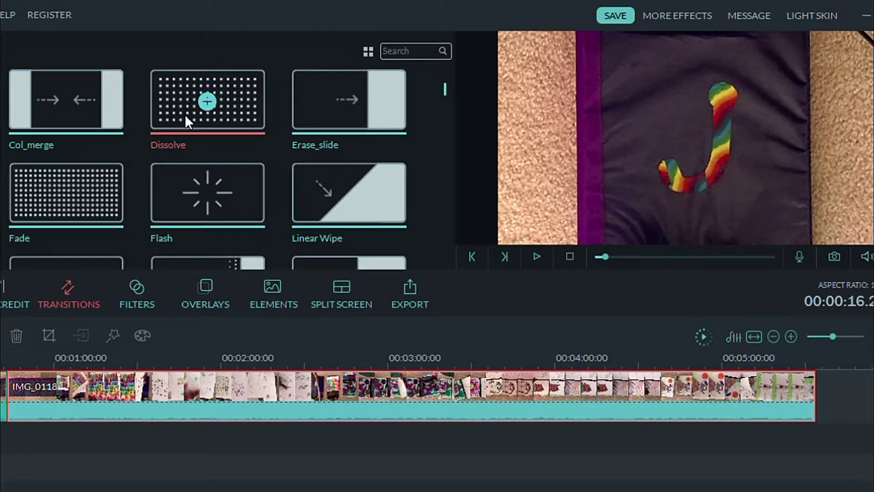
left_click(185, 114)
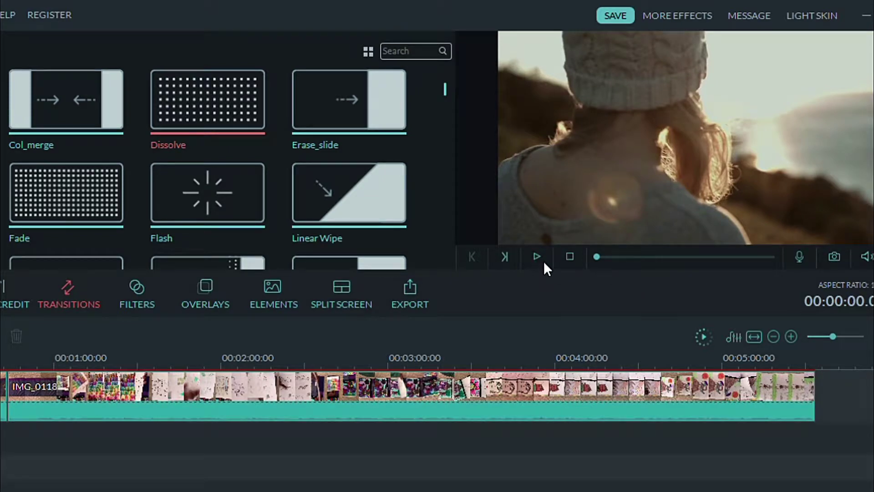
left_click(536, 256)
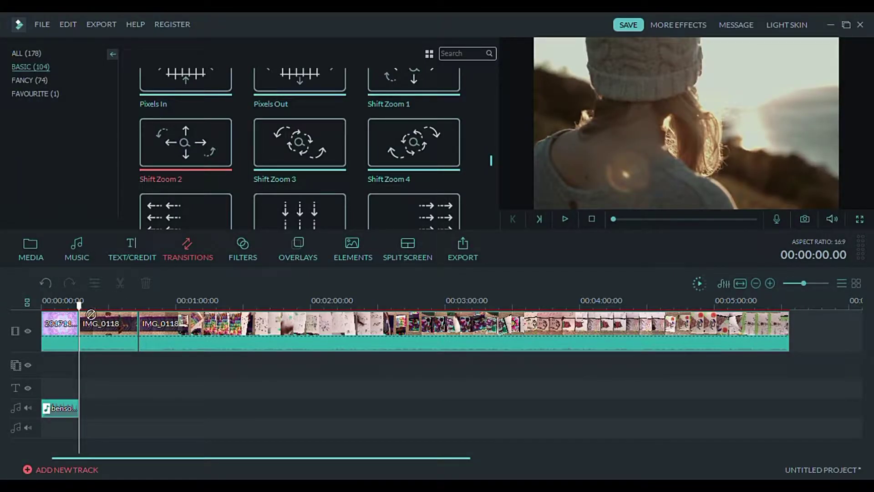
left_click(79, 326)
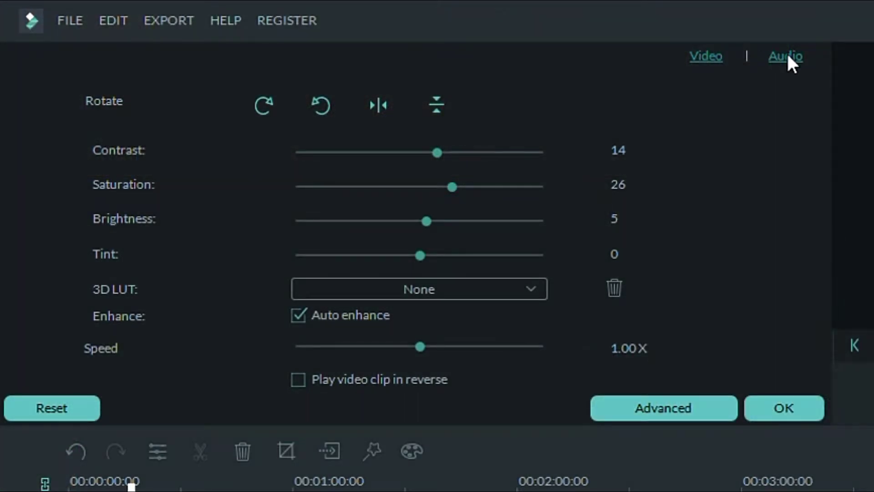
Step: Raise the clip's audio volume to 200 in its Audio settings
left_click(788, 55)
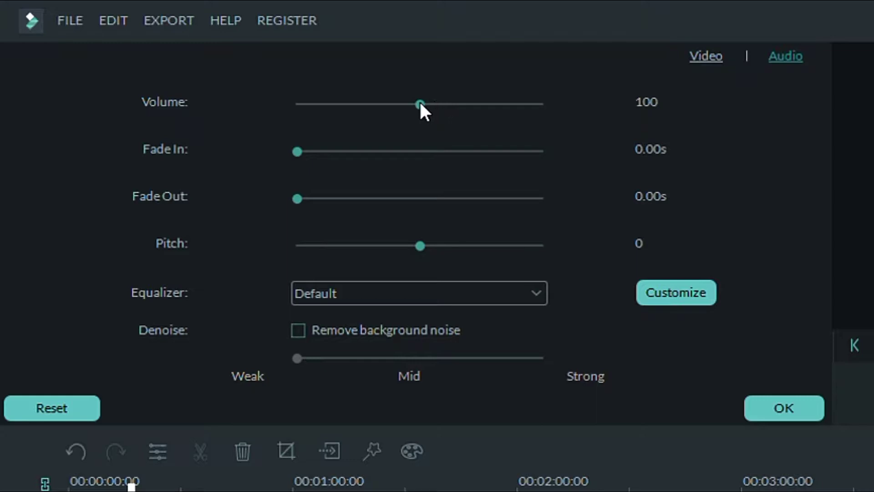
left_click_drag(419, 104, 430, 104)
left_click_drag(551, 113, 563, 119)
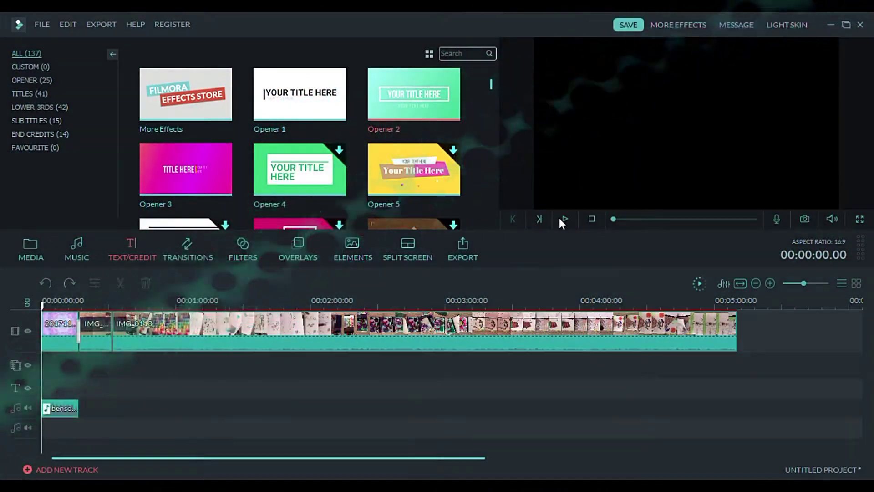
Step: Preview the Opener 2 title animation
left_click(564, 219)
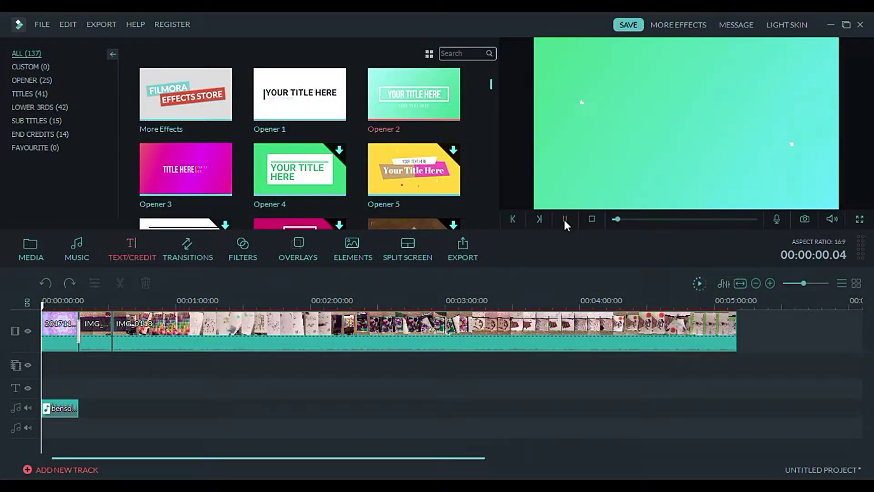
left_click(563, 219)
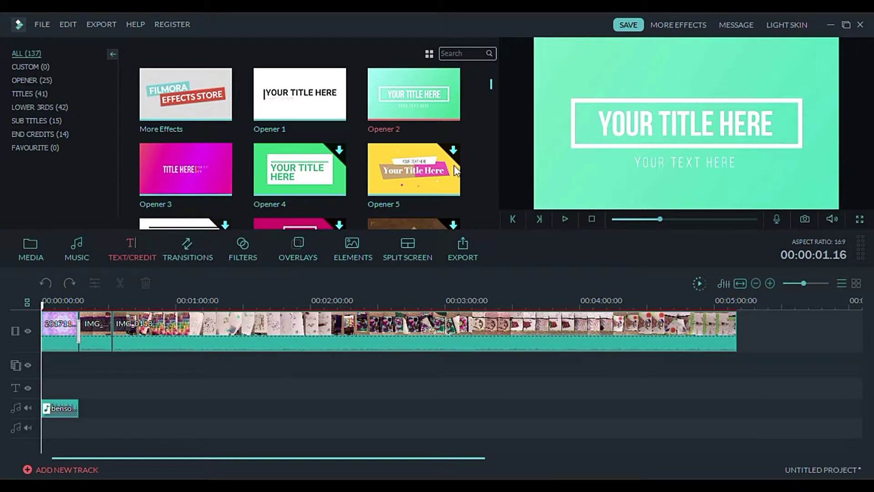
scroll(311, 113, "down", 10)
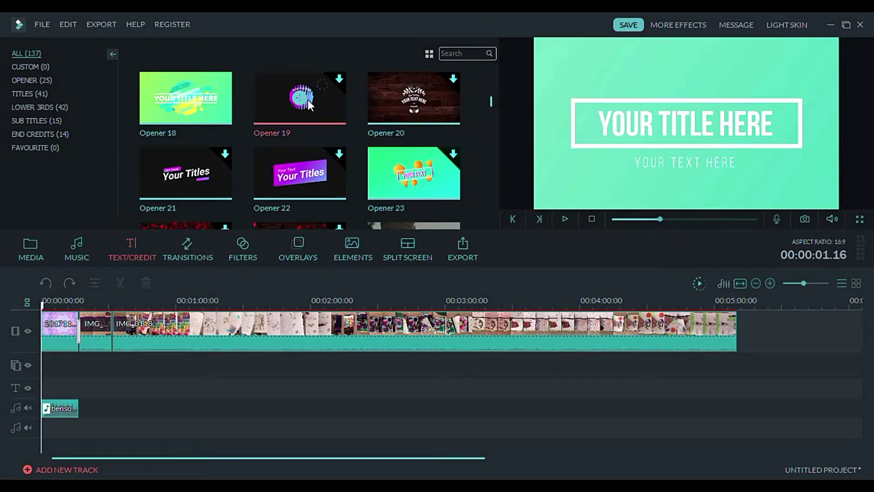
scroll(391, 157, "up", 10)
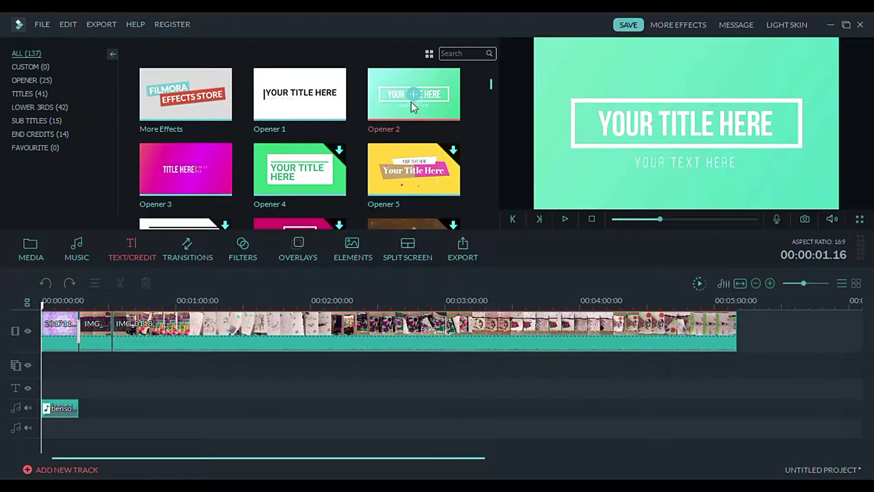
Step: Add Opener 2 and replace its YOUR TITLE HERE headline with the creator's name
double_click(411, 102)
left_click_drag(237, 112, 147, 171)
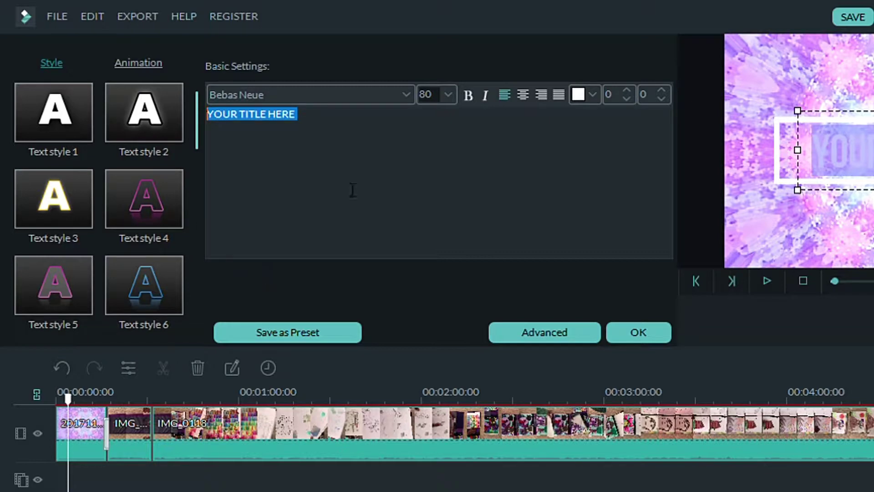
type("Jazzy Jada")
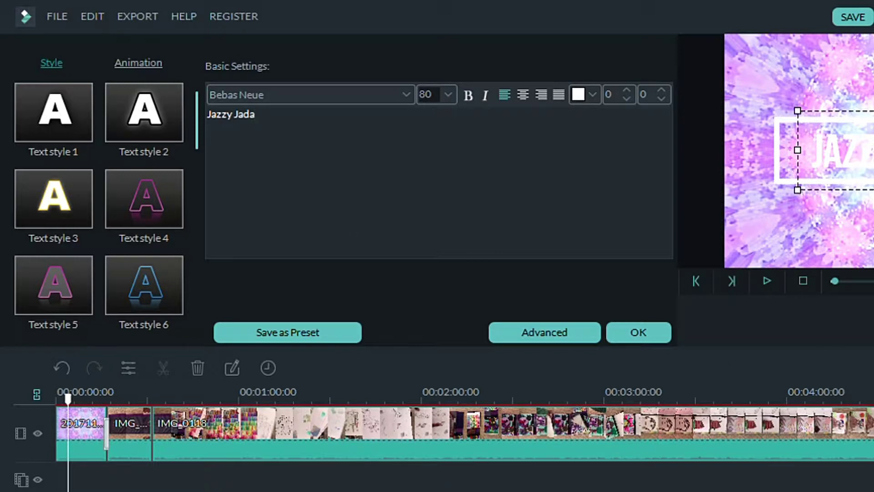
left_click(858, 203)
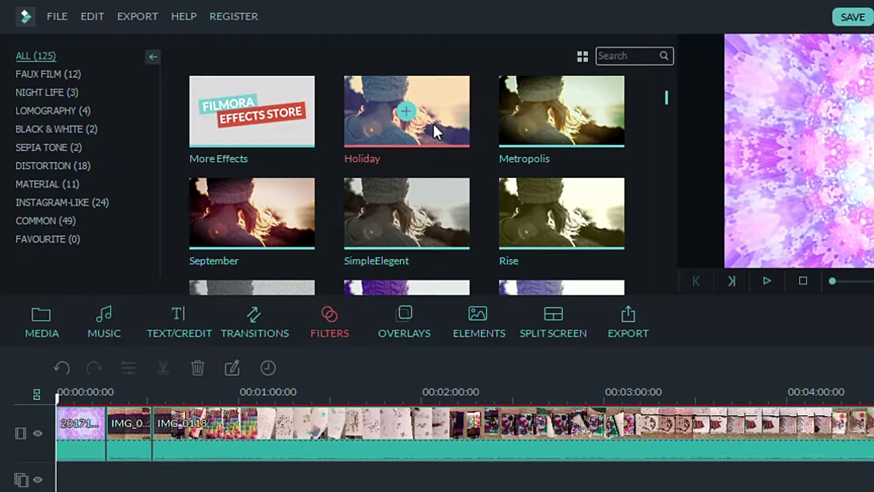
Step: Preview the Holiday, Metropolis, Rise, SimpleElegent and Equalize filters, playing Holiday, SimpleElegent and Equalize
left_click(433, 124)
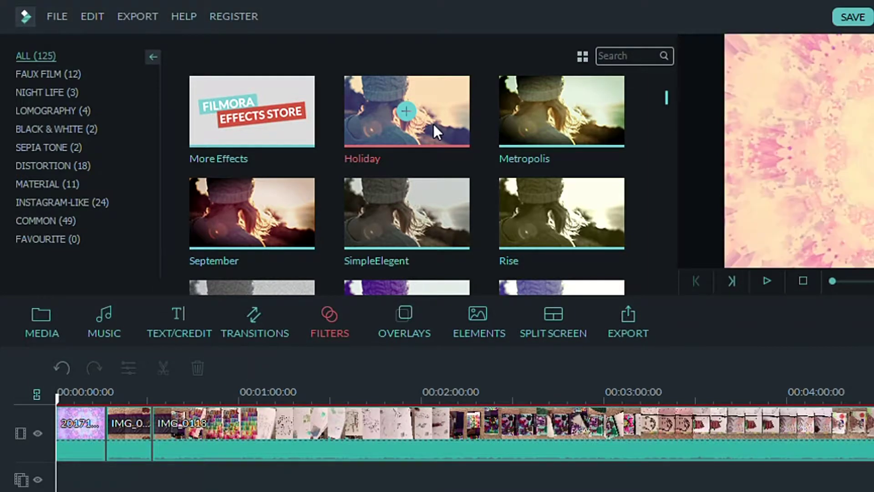
left_click(767, 281)
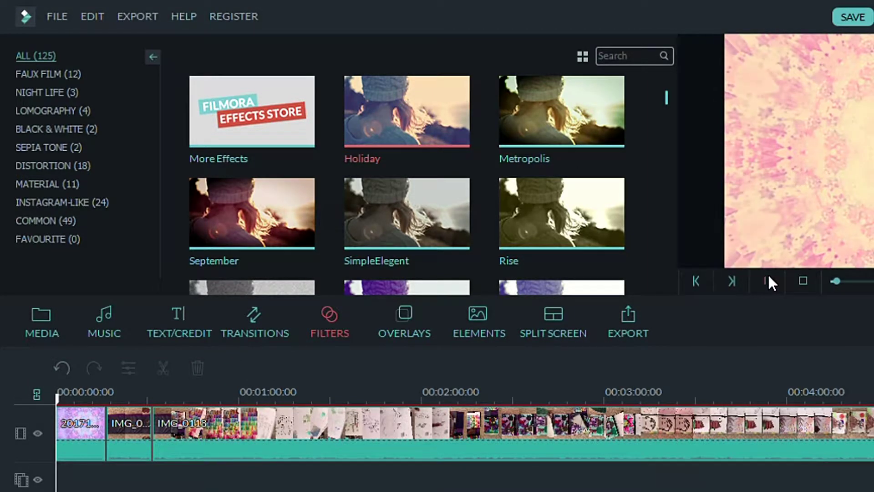
left_click(537, 106)
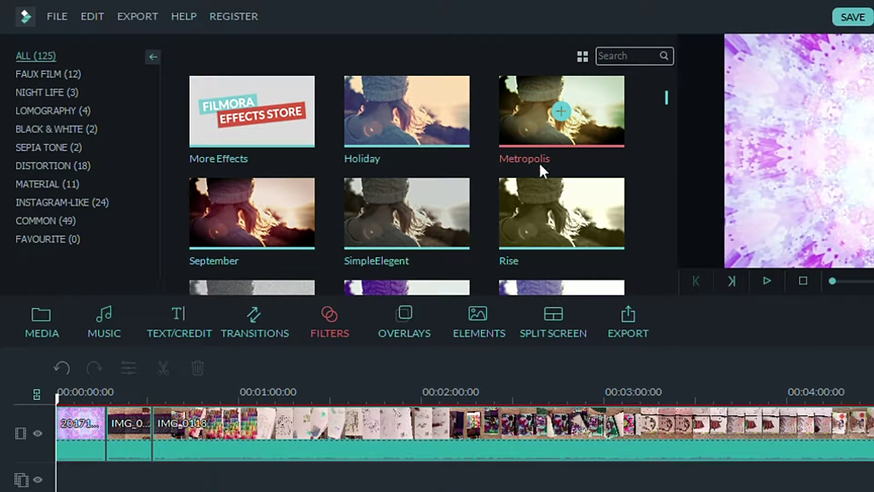
left_click(534, 217)
left_click(464, 232)
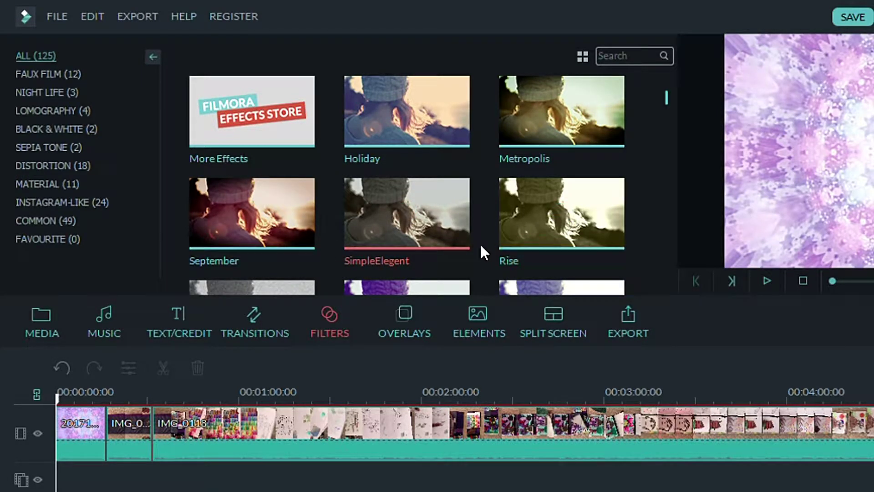
left_click(767, 281)
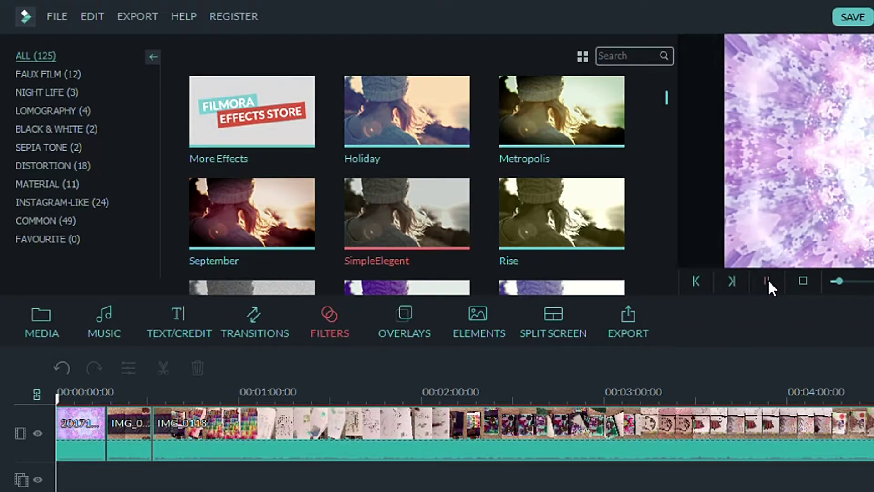
scroll(390, 209, "down", 3)
left_click(390, 210)
left_click(766, 281)
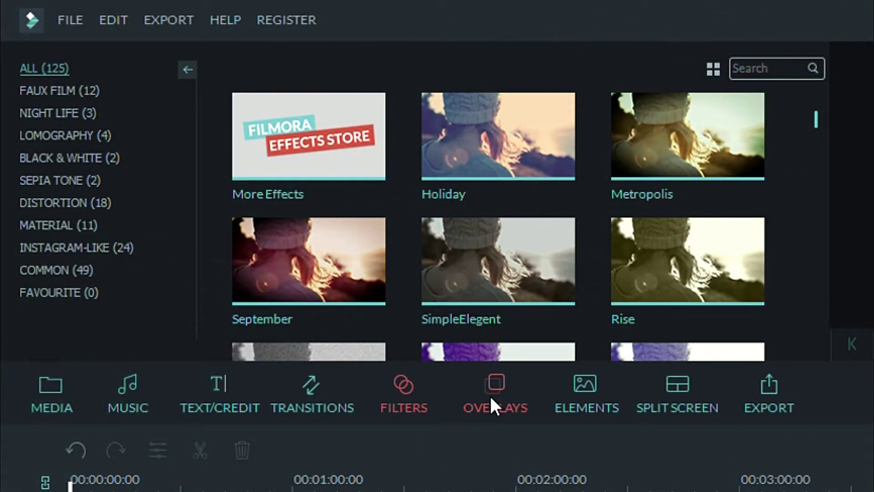
Step: Place the 90's Viewfinder overlay at the start of the timeline and play it back
left_click(490, 394)
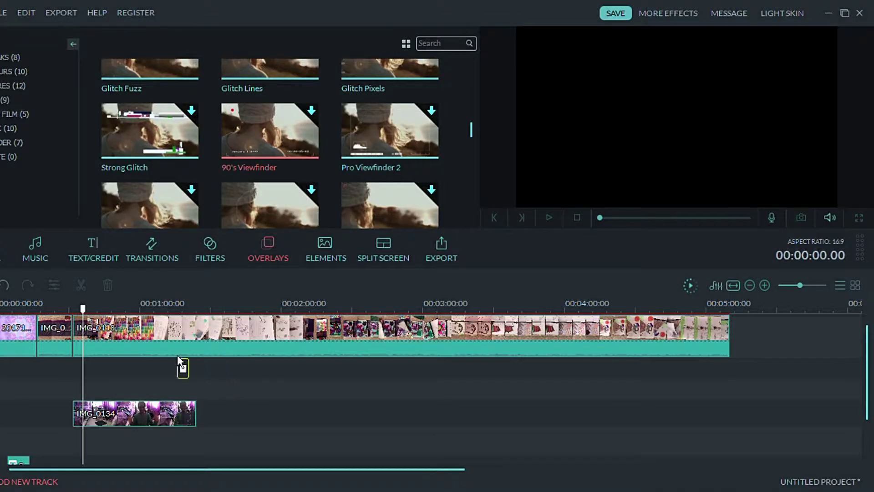
left_click_drag(119, 351, 44, 342)
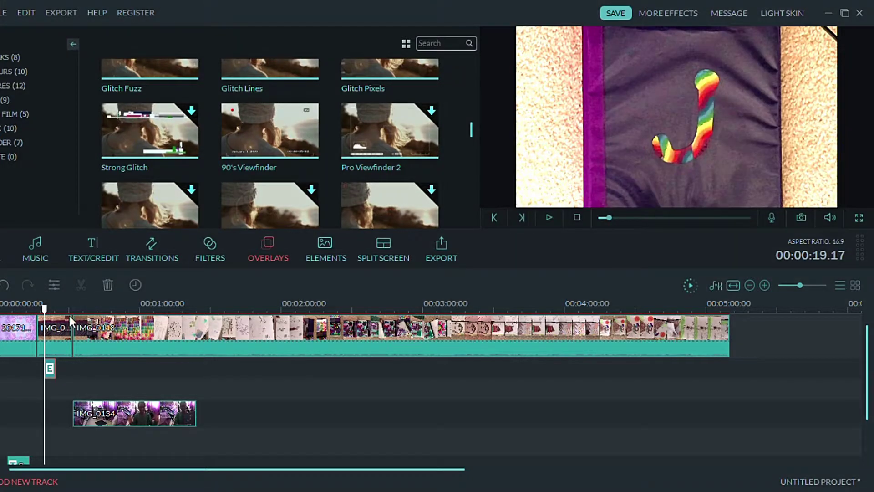
left_click(547, 218)
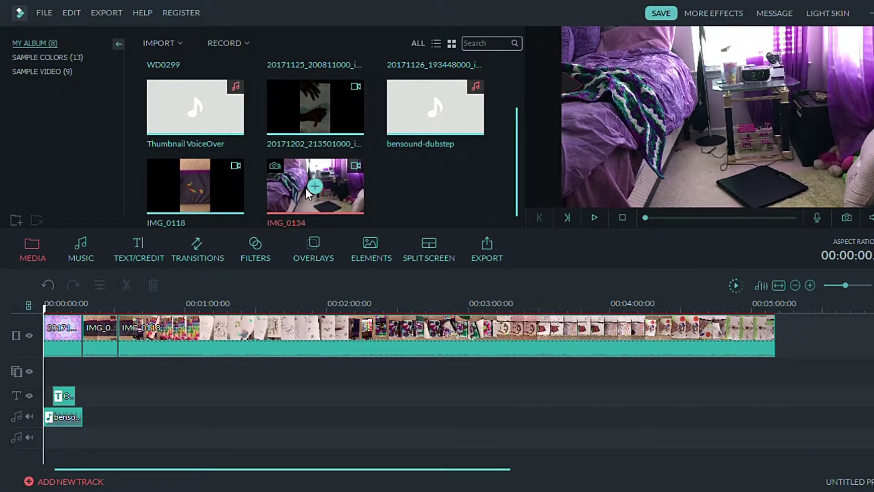
Step: Put IMG_0134 on the PIP track as a small lower-right inset and play it
left_click_drag(304, 187, 122, 360)
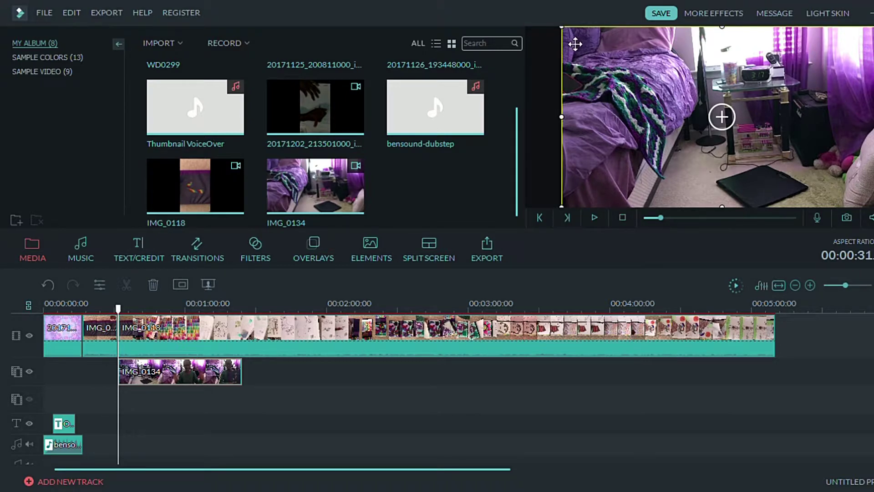
left_click_drag(567, 40, 756, 136)
left_click(594, 218)
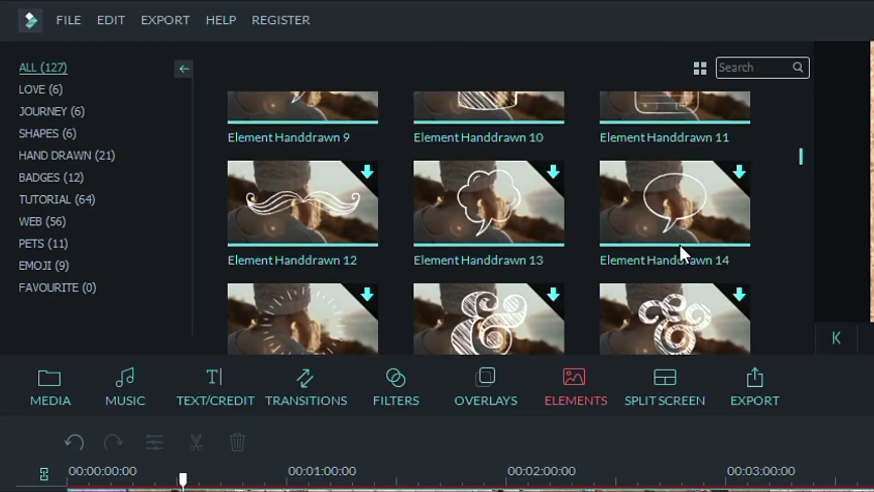
Step: Add the pink Element Love 2 heart at the playhead, then drag its corner to shrink it in the preview
scroll(438, 157, "up", 4)
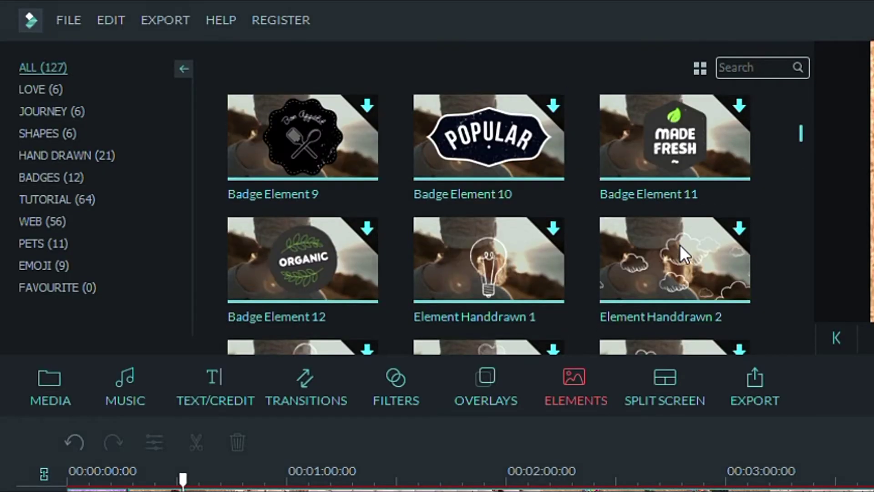
scroll(679, 244, "down", 6)
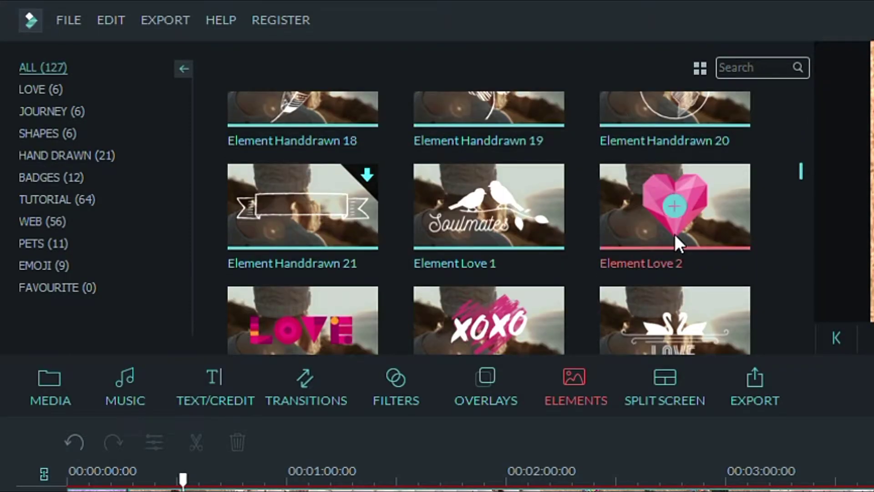
left_click(674, 234)
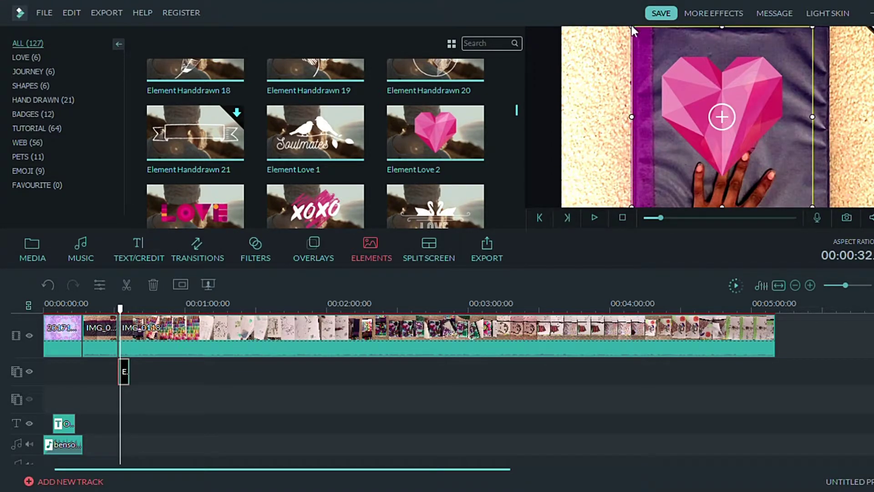
left_click_drag(632, 26, 716, 112)
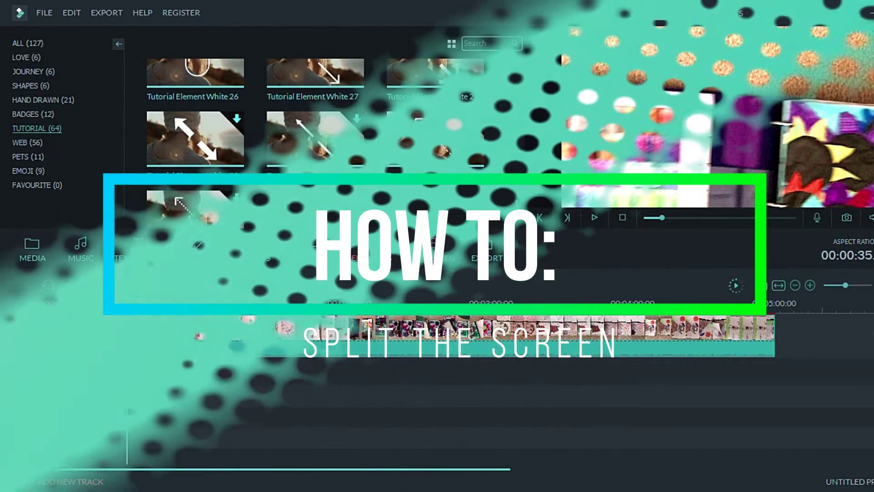
left_click(427, 246)
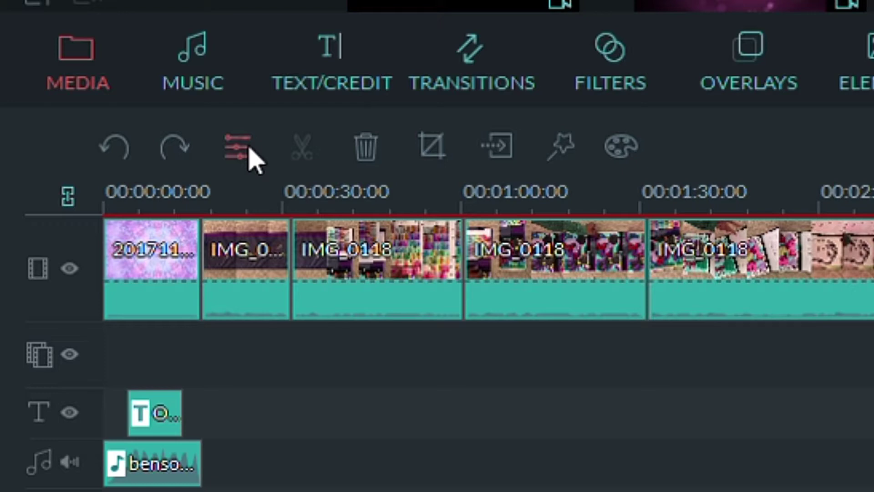
Step: Select the third IMG_0118 clip with the playhead at about 00:00:30, ready to split it
left_click(238, 146)
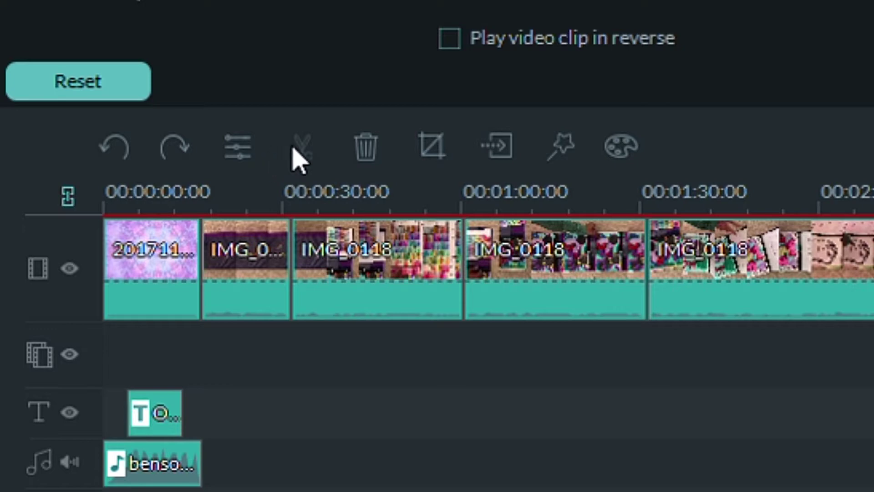
left_click(403, 296)
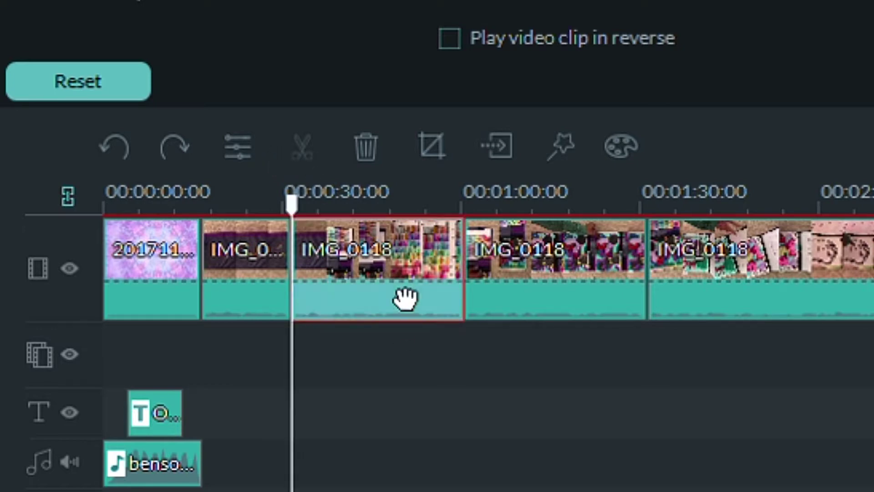
left_click_drag(294, 200, 371, 201)
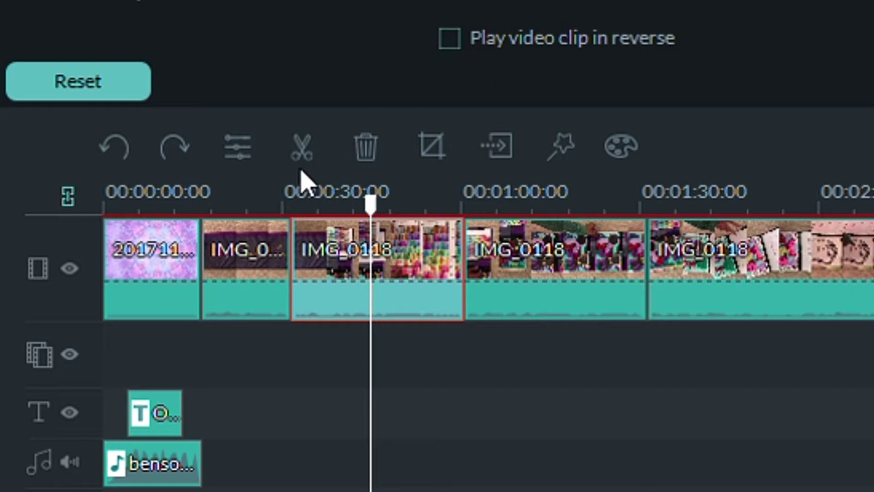
left_click(463, 428)
left_click(420, 249)
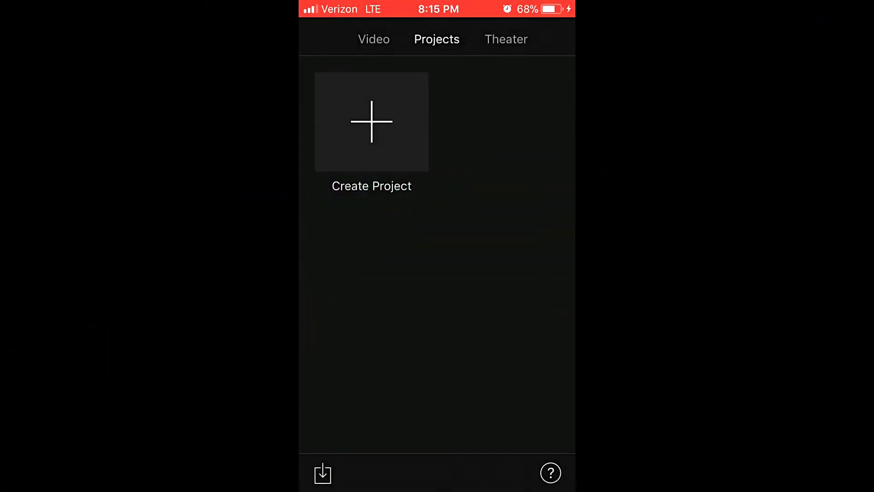
Step: Create a new Movie project and add the 5.5s Oct 28, 2017 clip from All videos
left_click(371, 122)
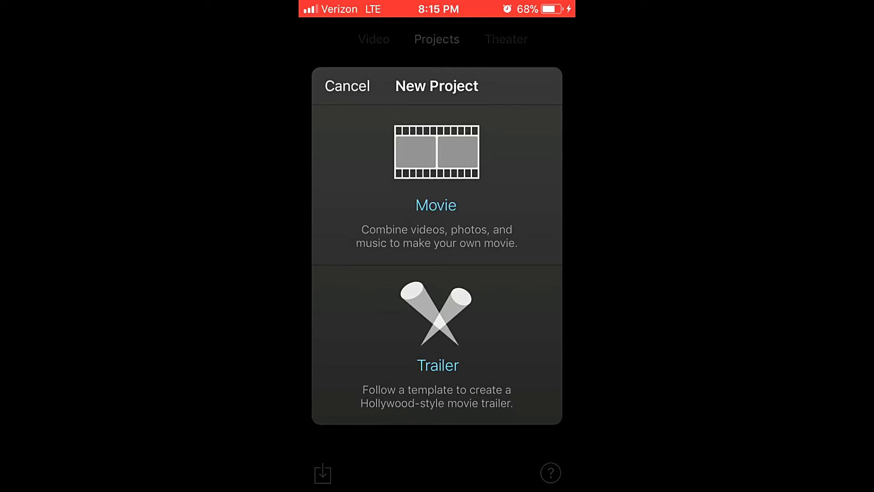
left_click(435, 205)
left_click(373, 150)
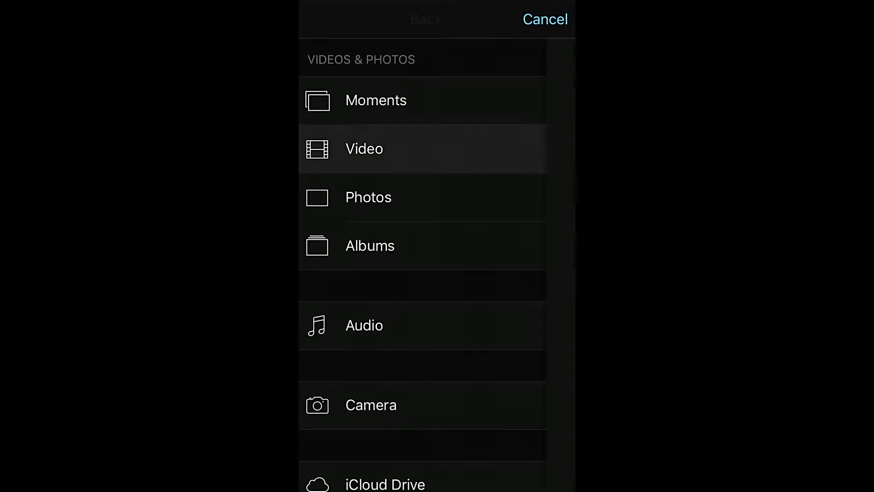
left_click(362, 57)
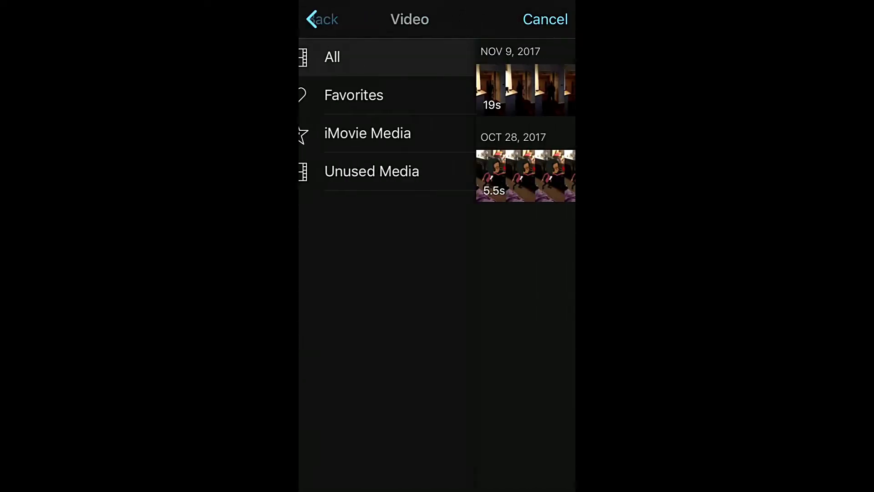
left_click(437, 175)
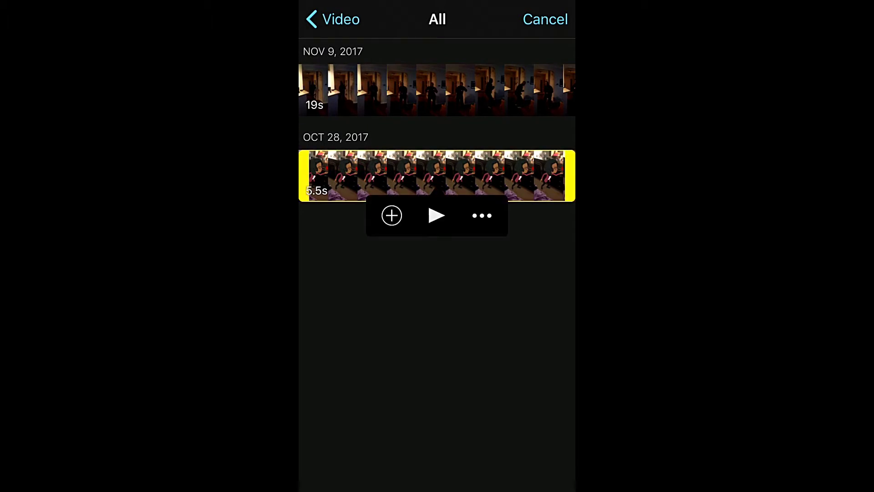
scroll(437, 175, "up", 2)
left_click(436, 216)
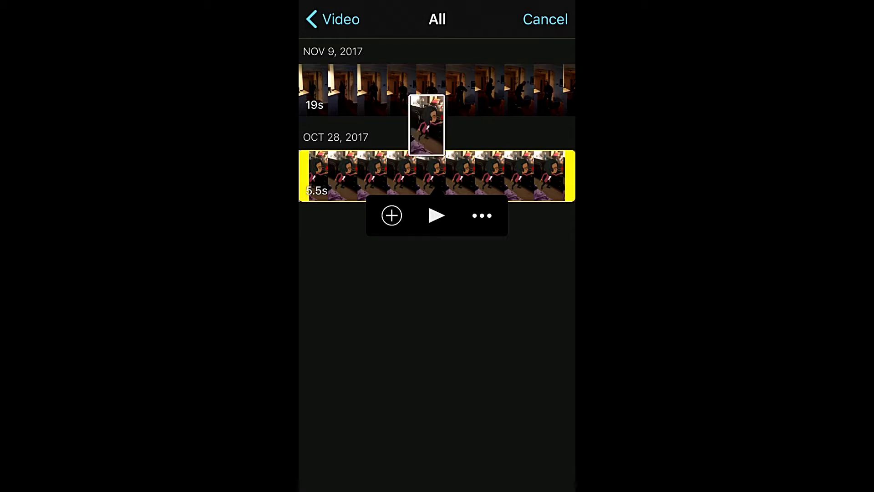
left_click(391, 215)
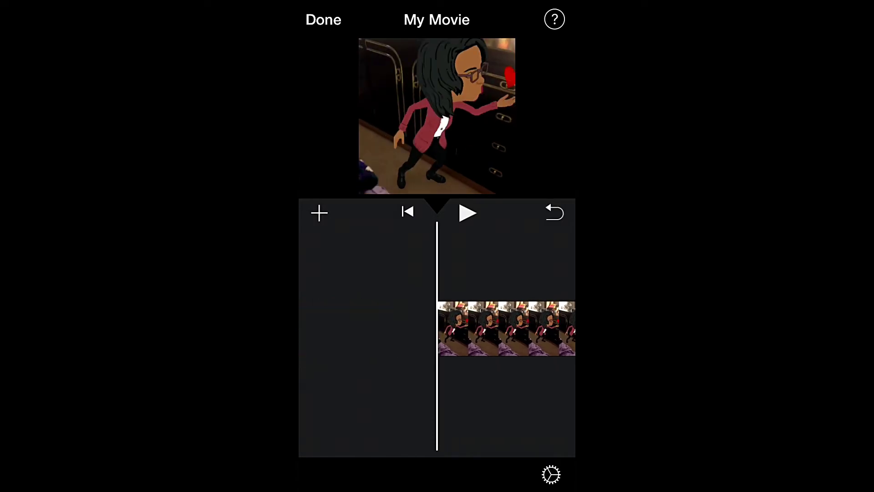
Step: Split the clip at the playhead and put a Dissolve transition between the two halves
scroll(505, 327, "right", 3)
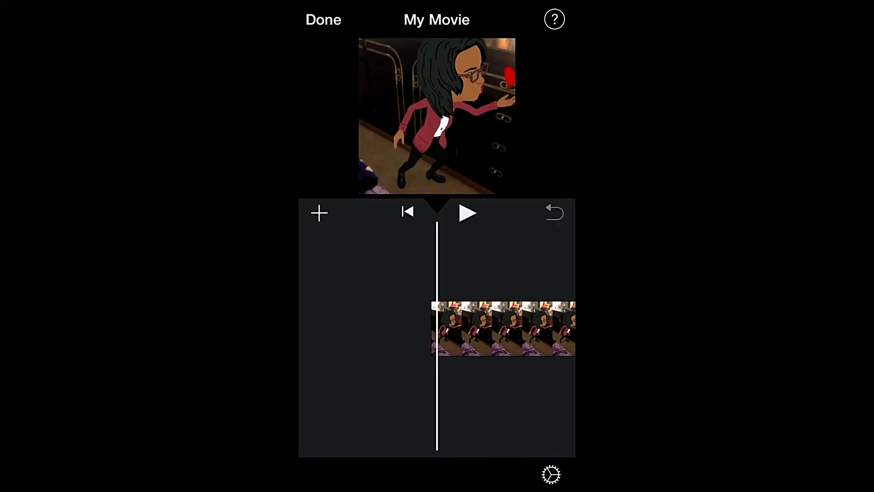
left_click(501, 328)
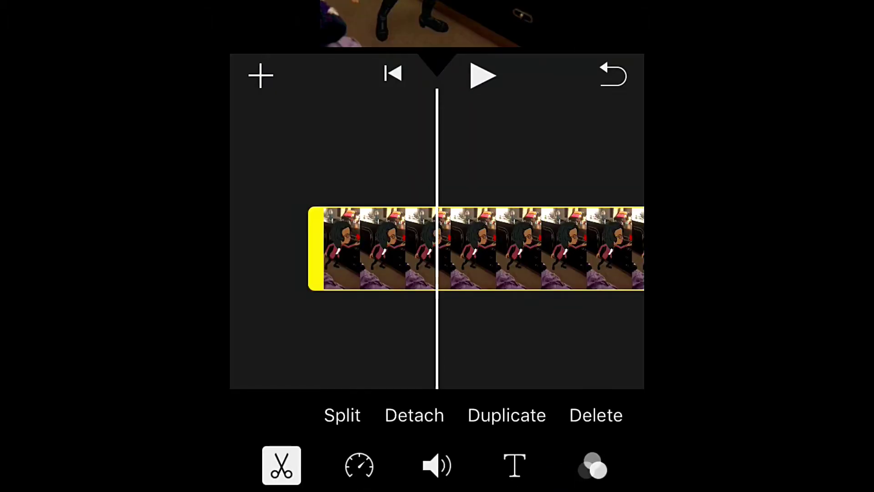
left_click(341, 415)
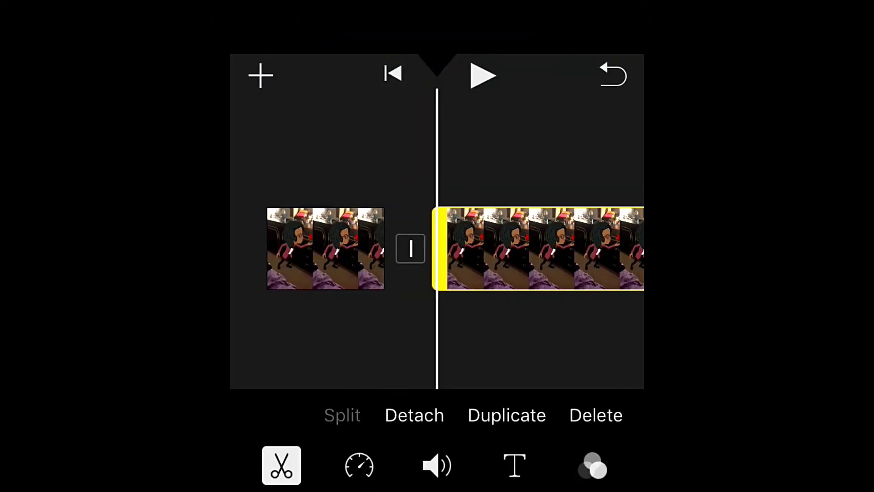
left_click(410, 248)
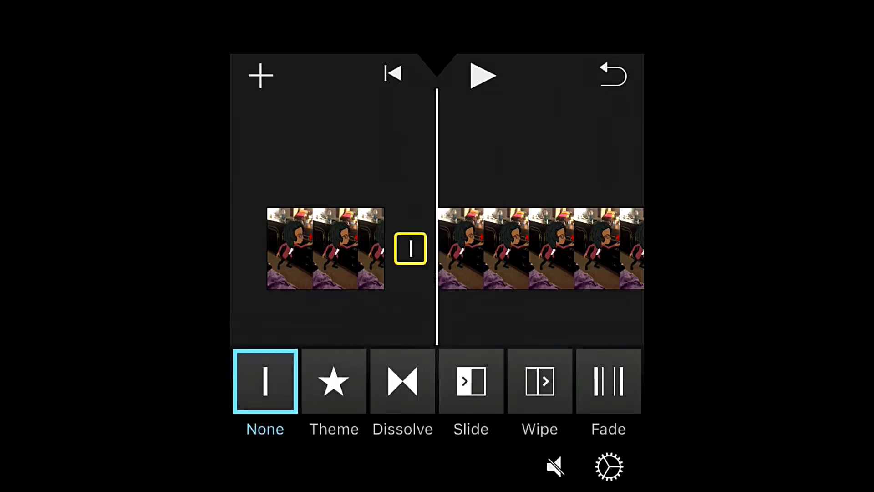
left_click(402, 380)
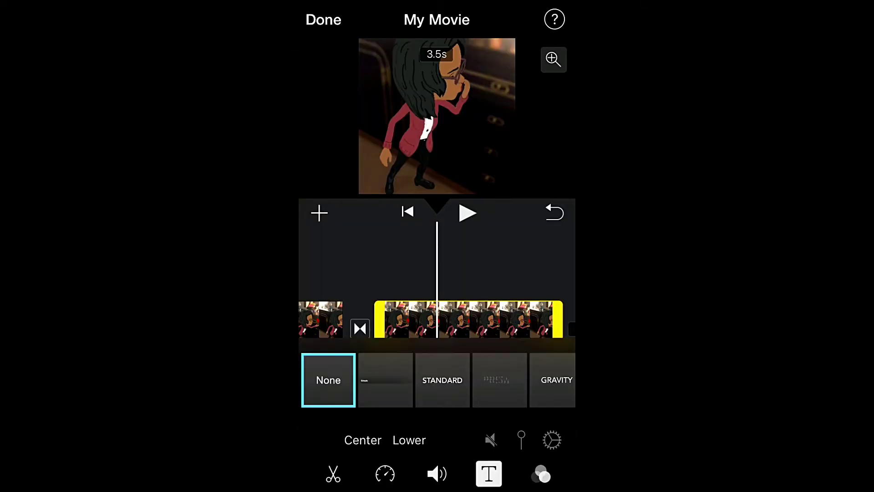
left_click(564, 380)
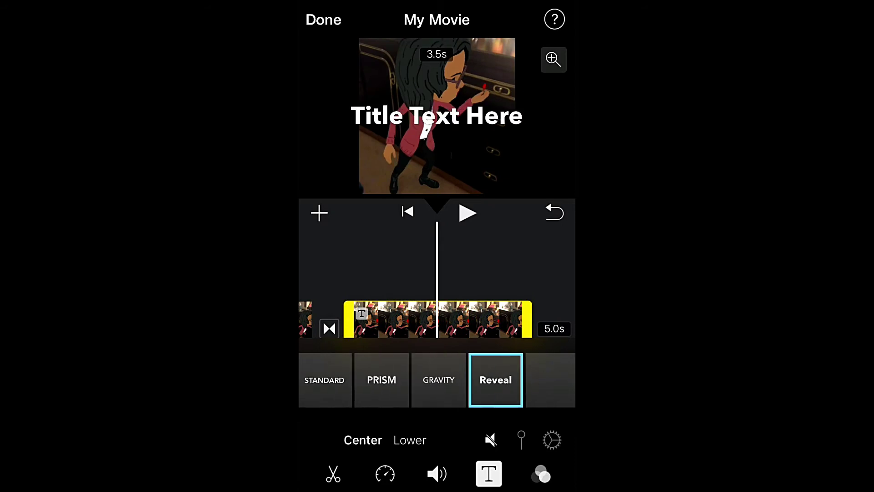
Step: Change the placeholder title text to 'How to edit on iMovie!'
left_click(437, 115)
key("BackSpace")
key("BackSpace")
key("BackSpace")
key("BackSpace")
key("BackSpace")
key("BackSpace")
key("BackSpace")
key("BackSpace")
key("BackSpace")
key("BackSpace")
key("BackSpace")
key("BackSpace")
key("BackSpace")
key("BackSpace")
key("BackSpace")
type("How to edit on I movie")
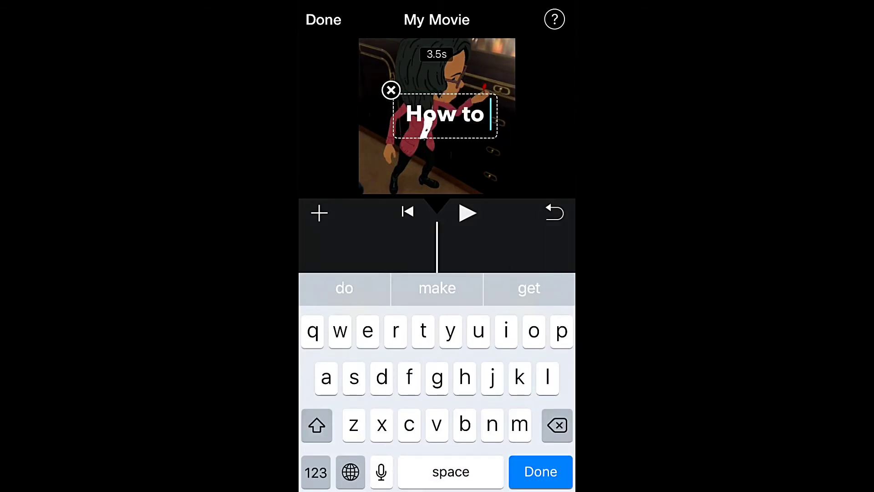
key("BackSpace")
key("BackSpace")
key("BackSpace")
key("BackSpace")
key("BackSpace")
key("BackSpace")
key("BackSpace")
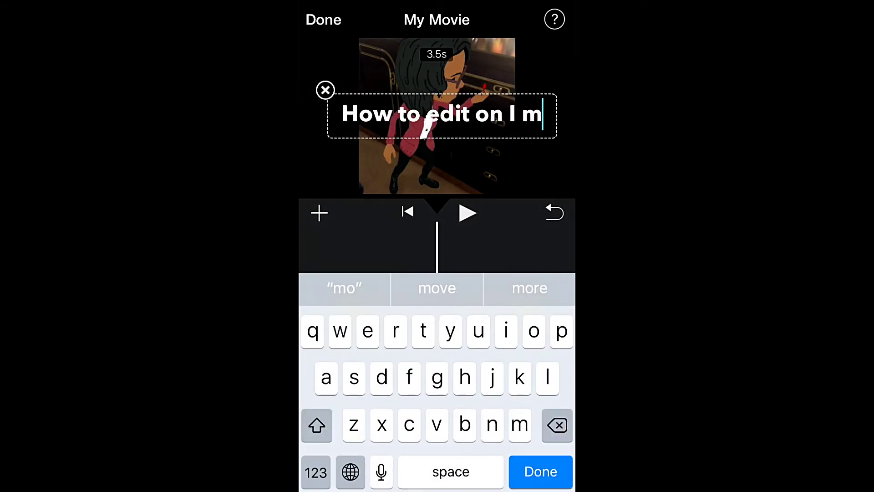
type("iMovie!")
key("Return")
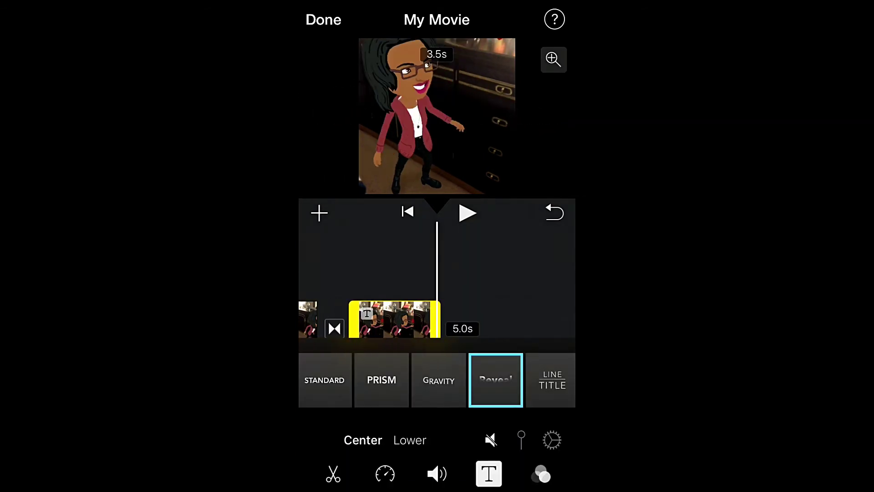
Step: Speed the clip up to 2x, then return it to normal 1x speed
left_click(385, 473)
mouse_move(355, 439)
left_mouse_down()
mouse_move(396, 440)
mouse_move(320, 440)
mouse_move(368, 440)
left_mouse_up()
left_click(488, 473)
Step: Preview Blast, Blockbuster, Western, Duotone and Blue filters, then apply B&W to the clip
left_click(540, 473)
left_click(440, 399)
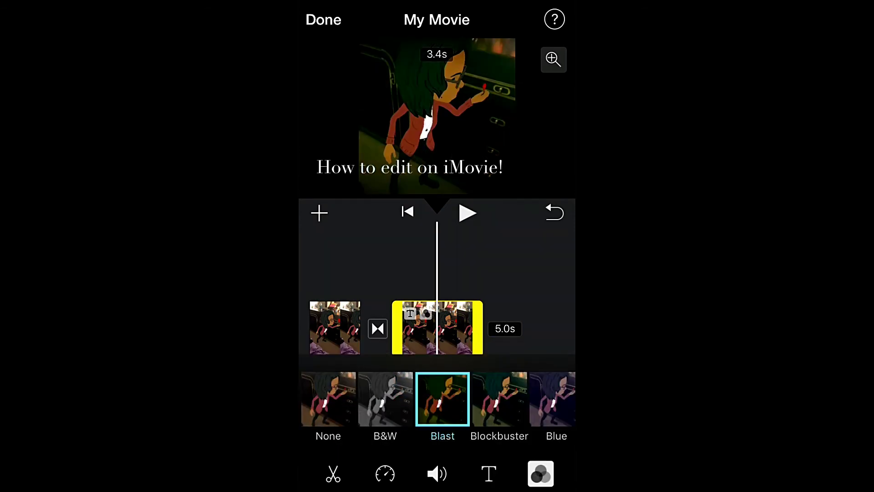
left_click(375, 400)
mouse_move(505, 399)
left_mouse_down()
mouse_move(329, 399)
mouse_move(489, 399)
left_mouse_up()
left_click(546, 399)
left_click(470, 399)
left_click(374, 400)
left_click_drag(319, 399, 499, 399)
left_click(501, 399)
left_click(385, 399)
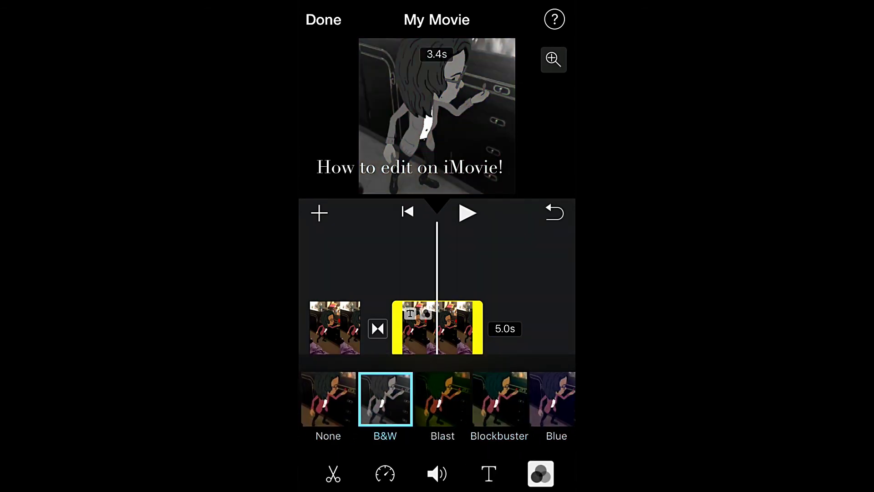